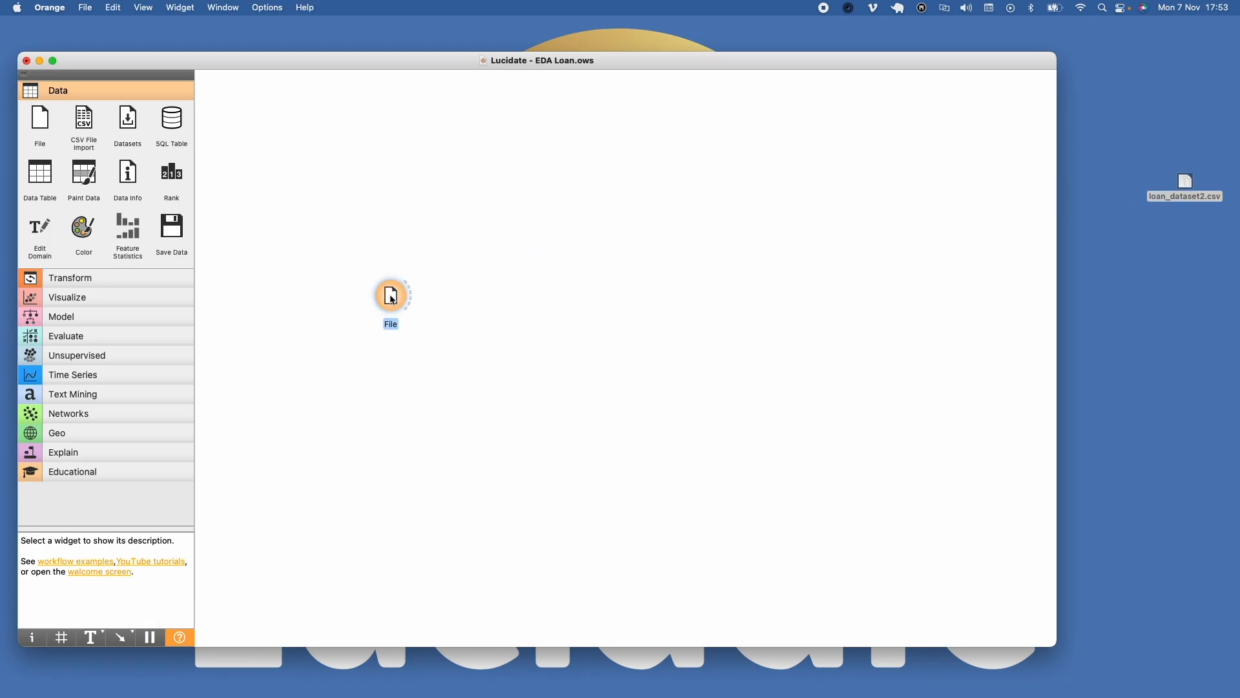
Step: Set bad_loan as the target variable in the File widget and connect a Data Table widget to it
double_click(393, 300)
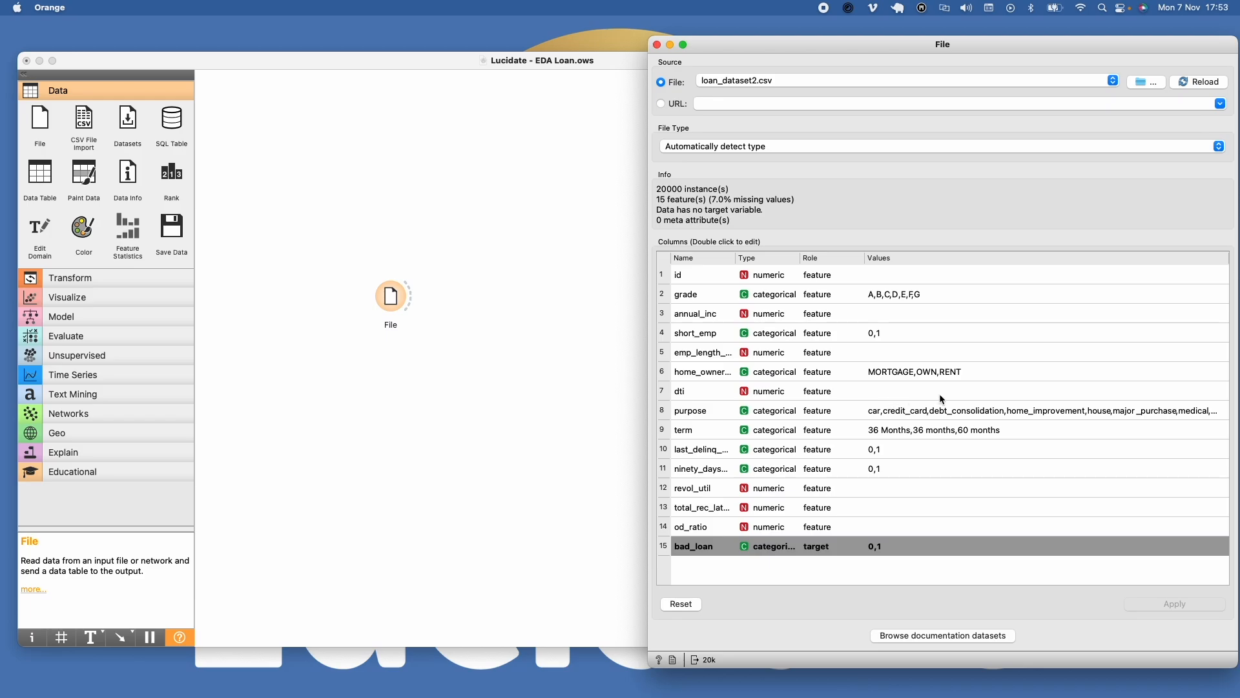
left_click(45, 174)
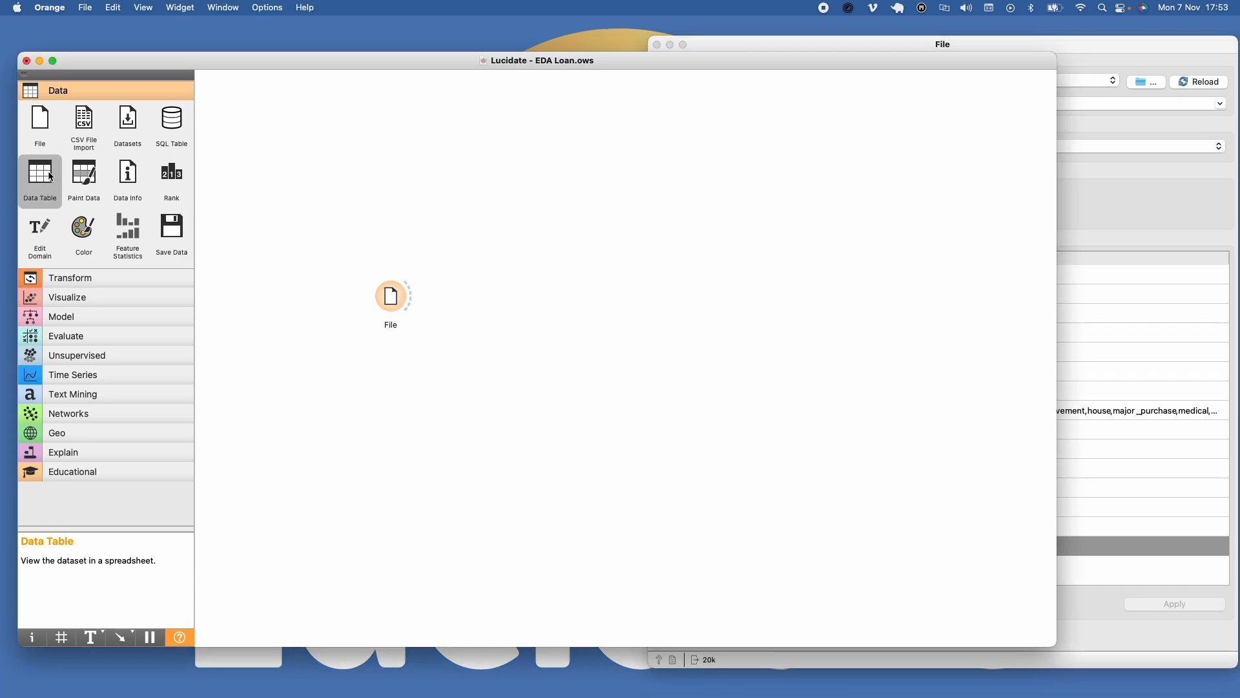
left_click_drag(687, 288, 542, 103)
Step: Sort the loan records by annual_inc and by grade in the Data Table to inspect the data
left_click(628, 132)
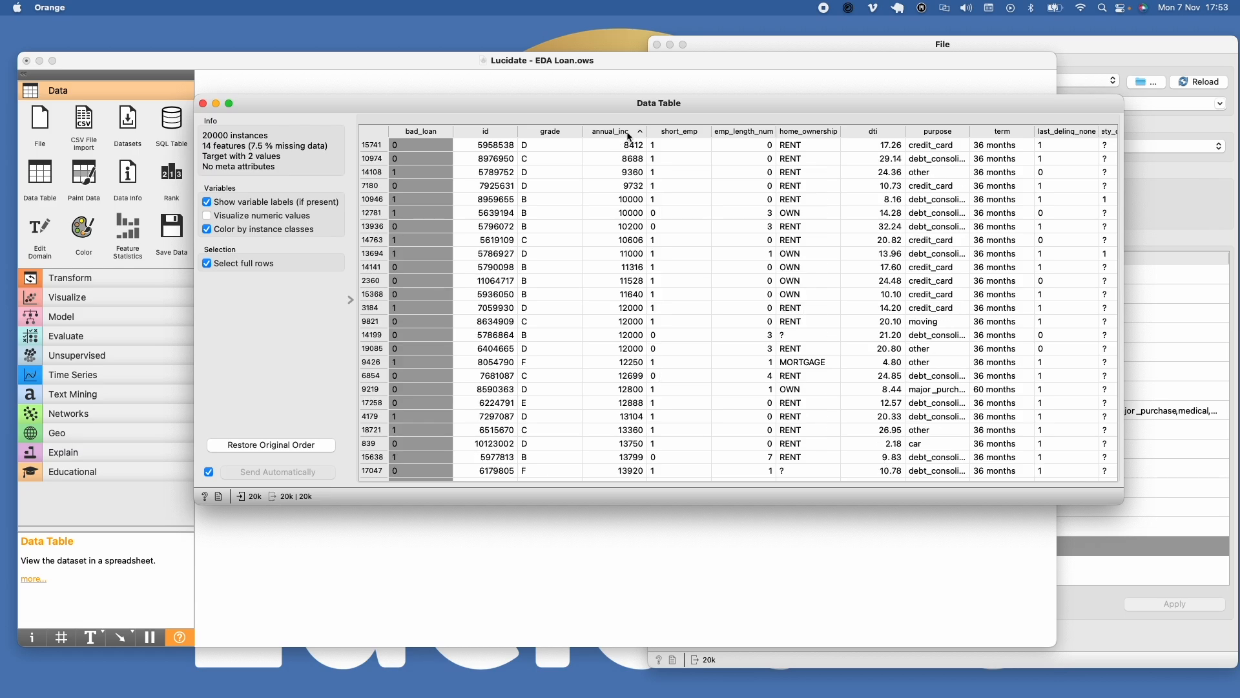
scroll(631, 239, "down", 5)
left_click(617, 131)
left_click(549, 132)
left_click(553, 133)
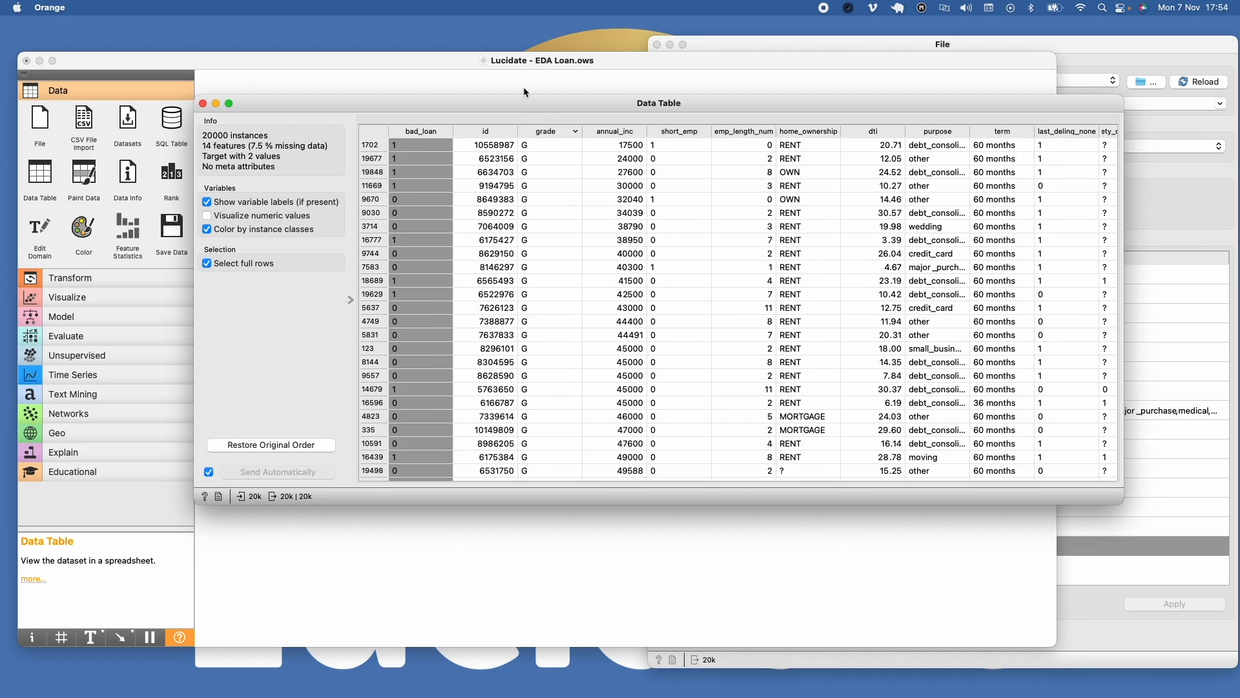
Step: Add a Feature Statistics widget to the workflow and connect it to the File widget
left_click(337, 63)
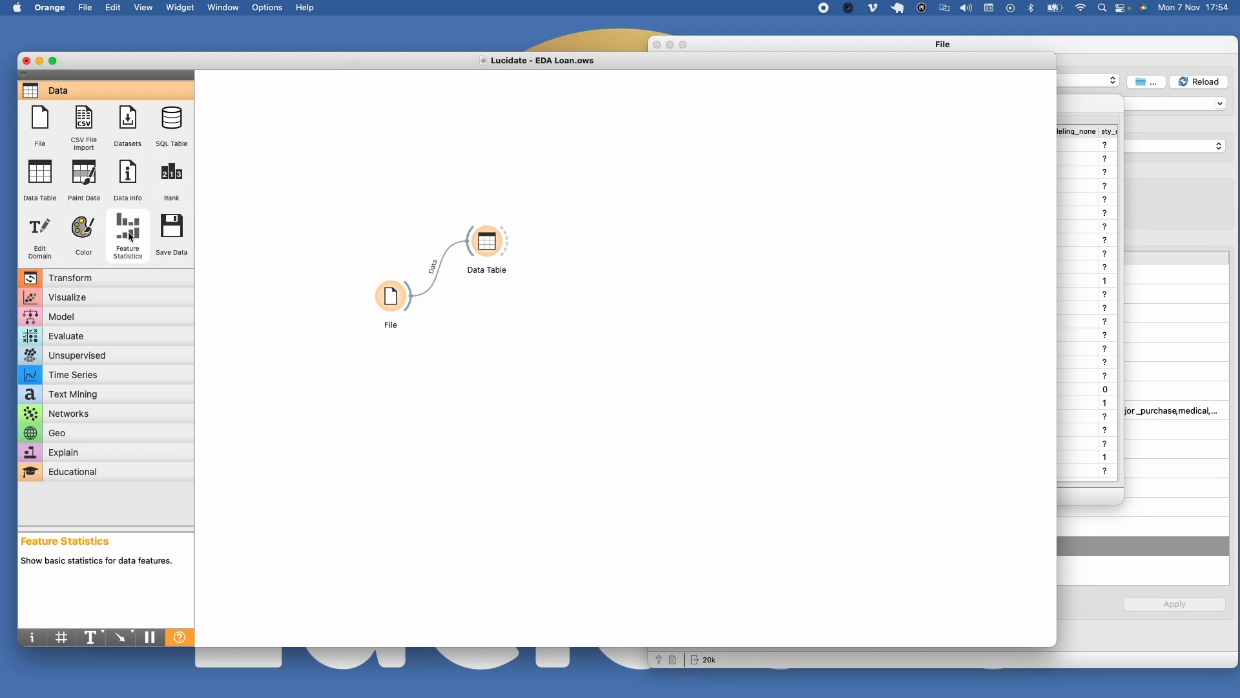
left_click_drag(128, 236, 473, 346)
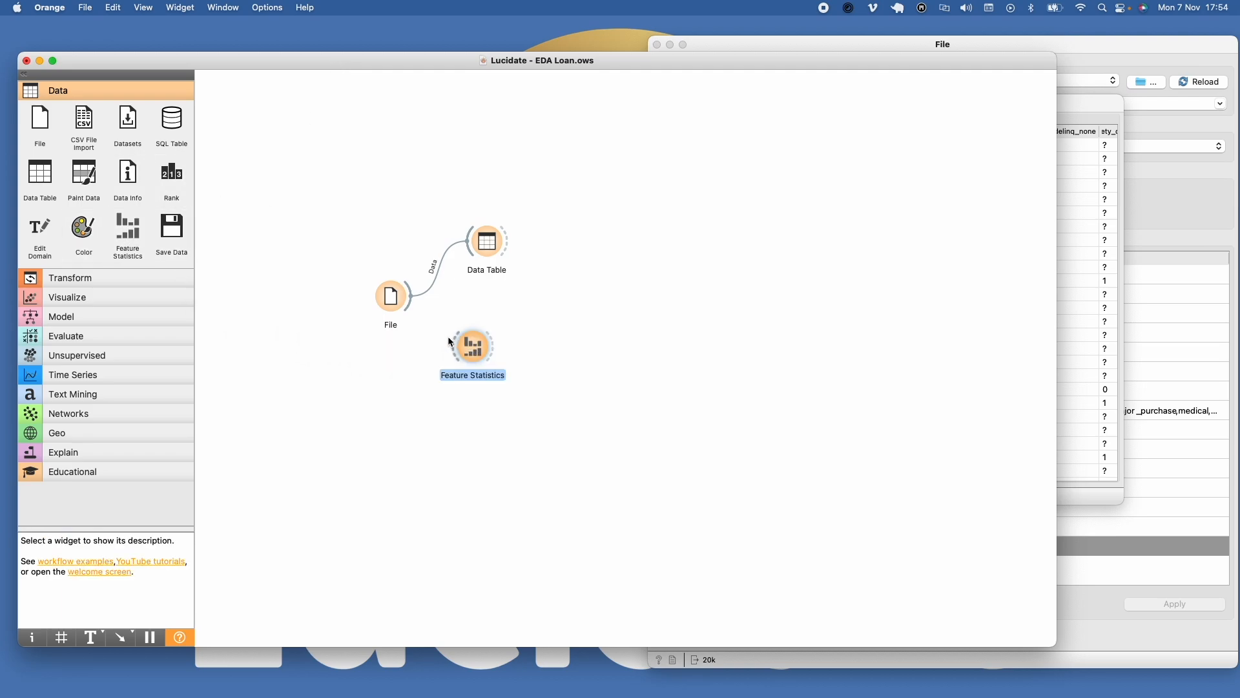
left_click_drag(412, 307, 457, 346)
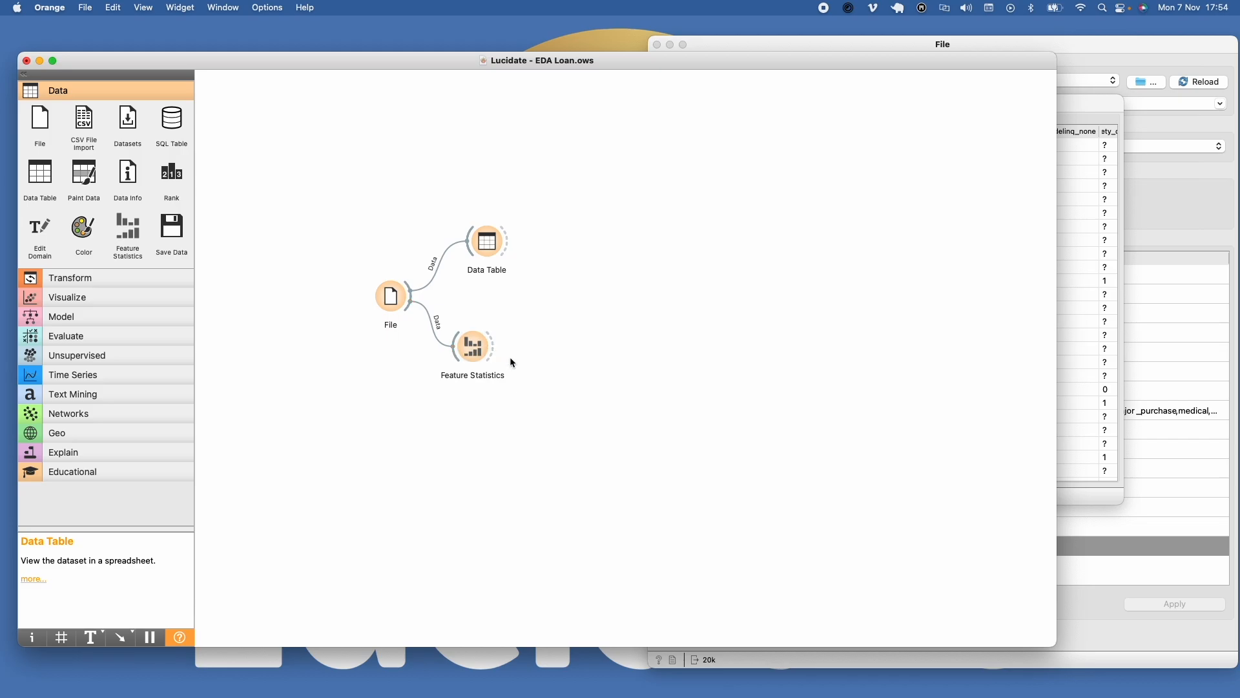
Step: Open Feature Statistics, remove the colouring of the distributions, and colour them by grade
double_click(474, 347)
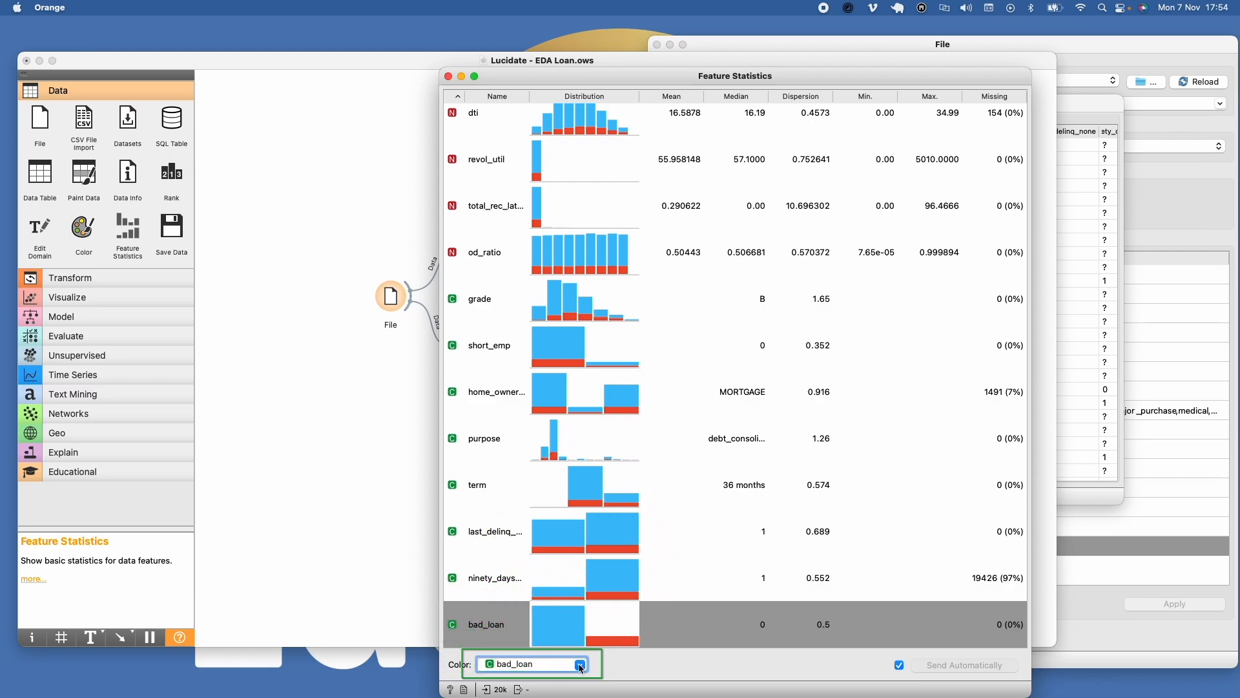
left_click(581, 668)
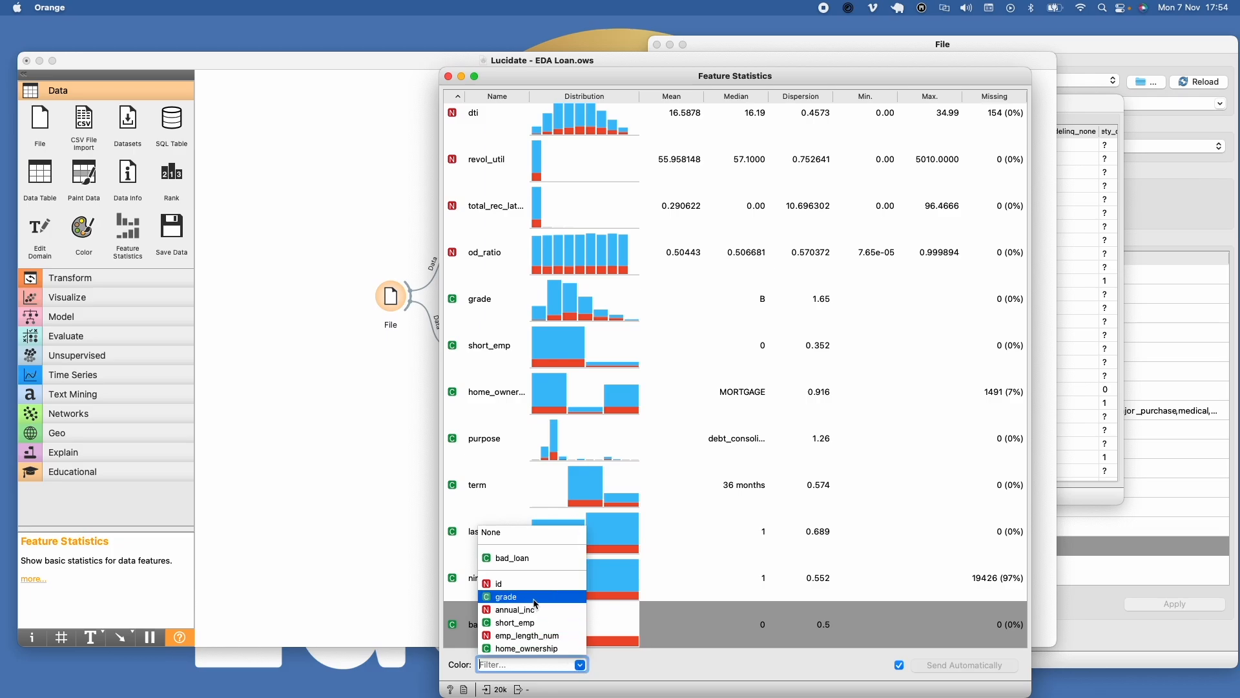
left_click(523, 532)
scroll(555, 529, "up", 5)
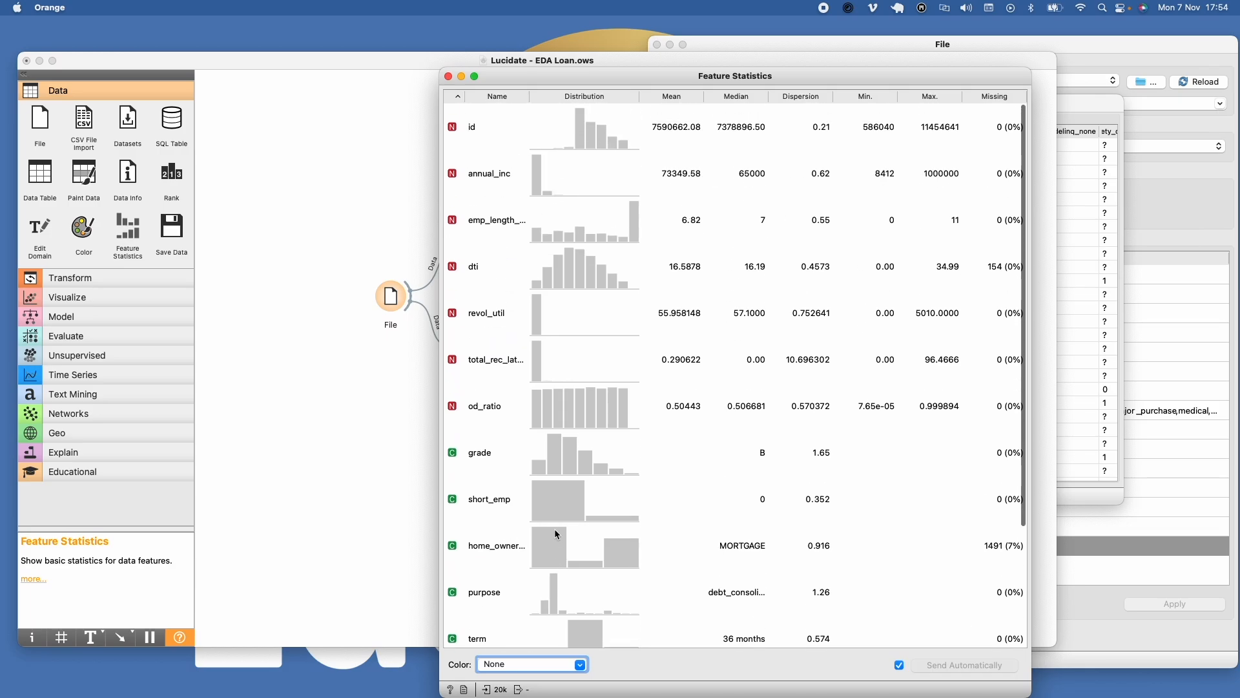
left_click(582, 666)
left_click(526, 596)
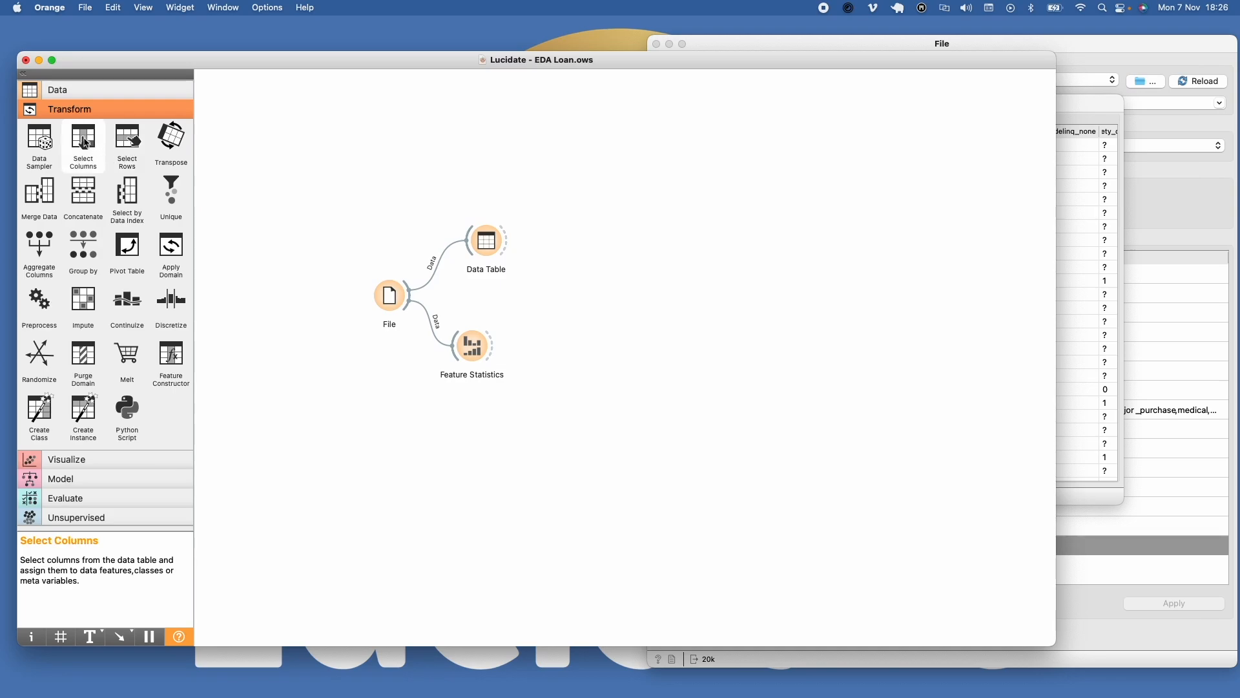
Step: Add a Select Columns widget after the Data Table and ignore the ninety_days_bad_rating and id columns
left_click_drag(85, 143, 560, 216)
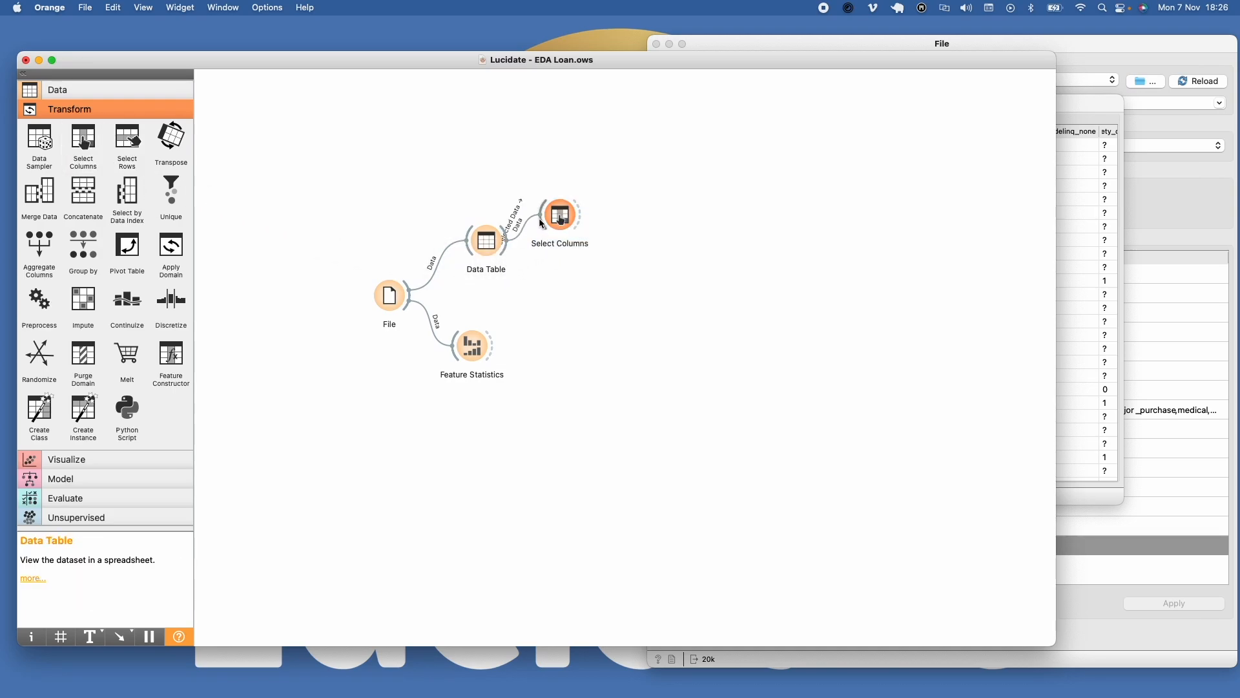
double_click(562, 217)
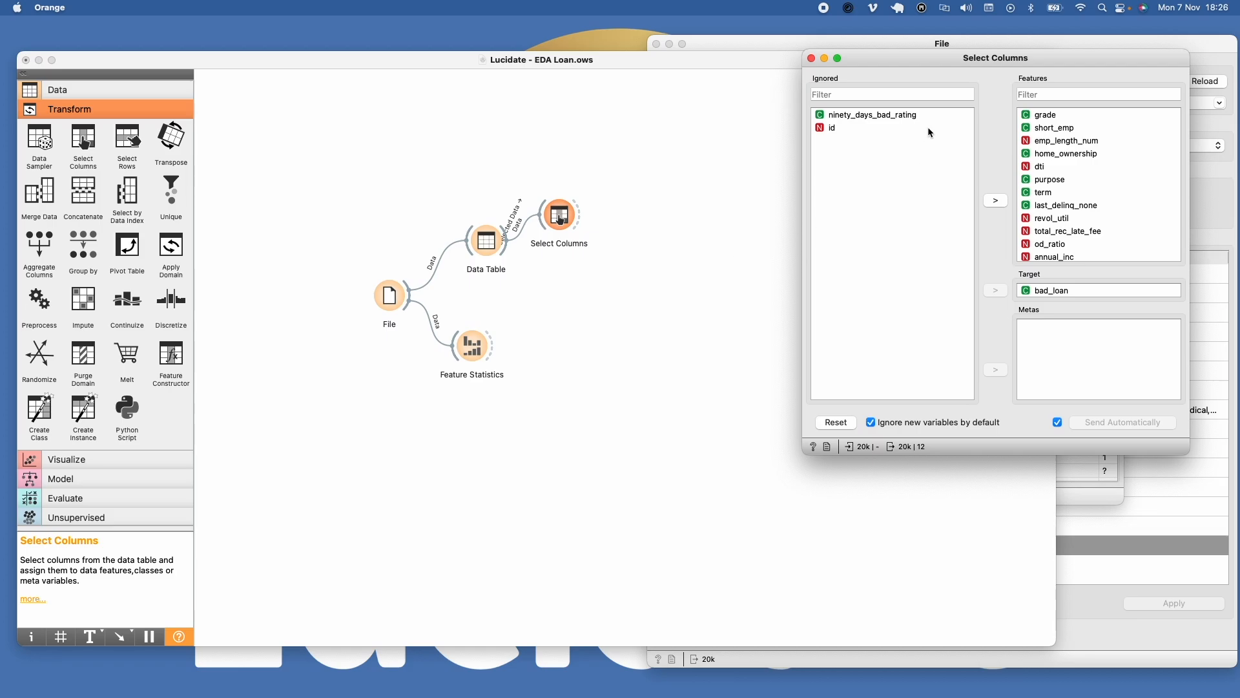
Step: Connect a second Data Table to Select Columns and look through the remaining columns in it
left_click(100, 91)
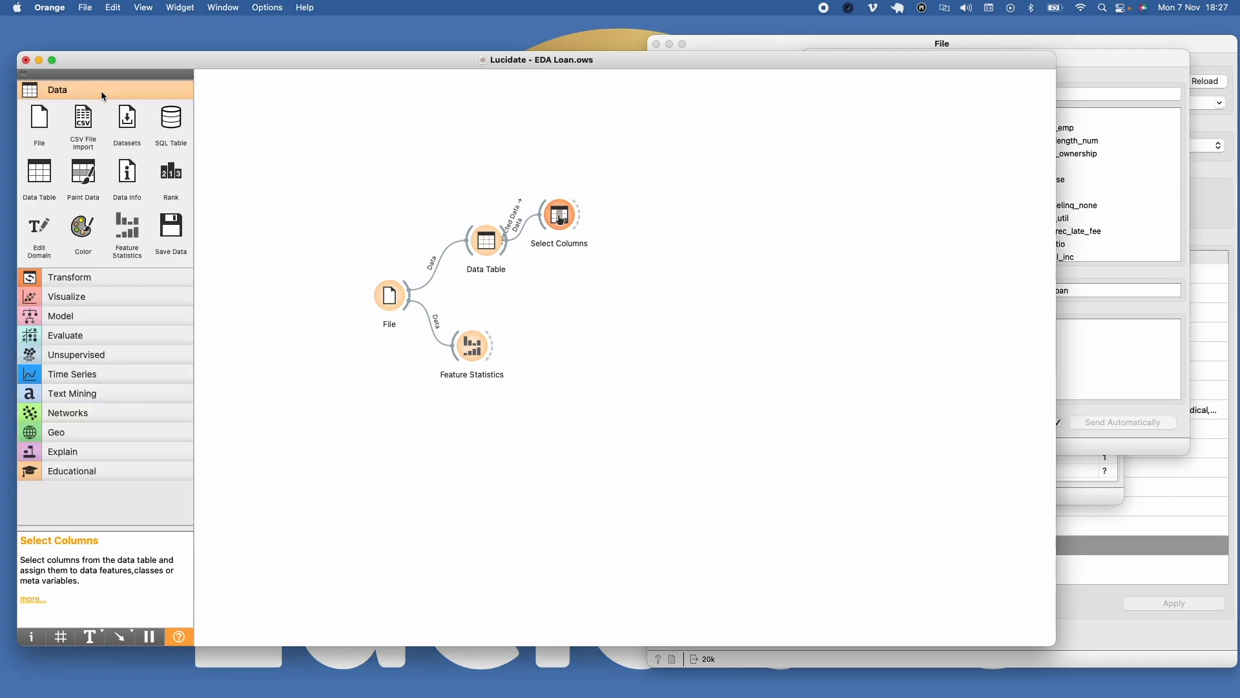
left_click_drag(52, 179, 646, 182)
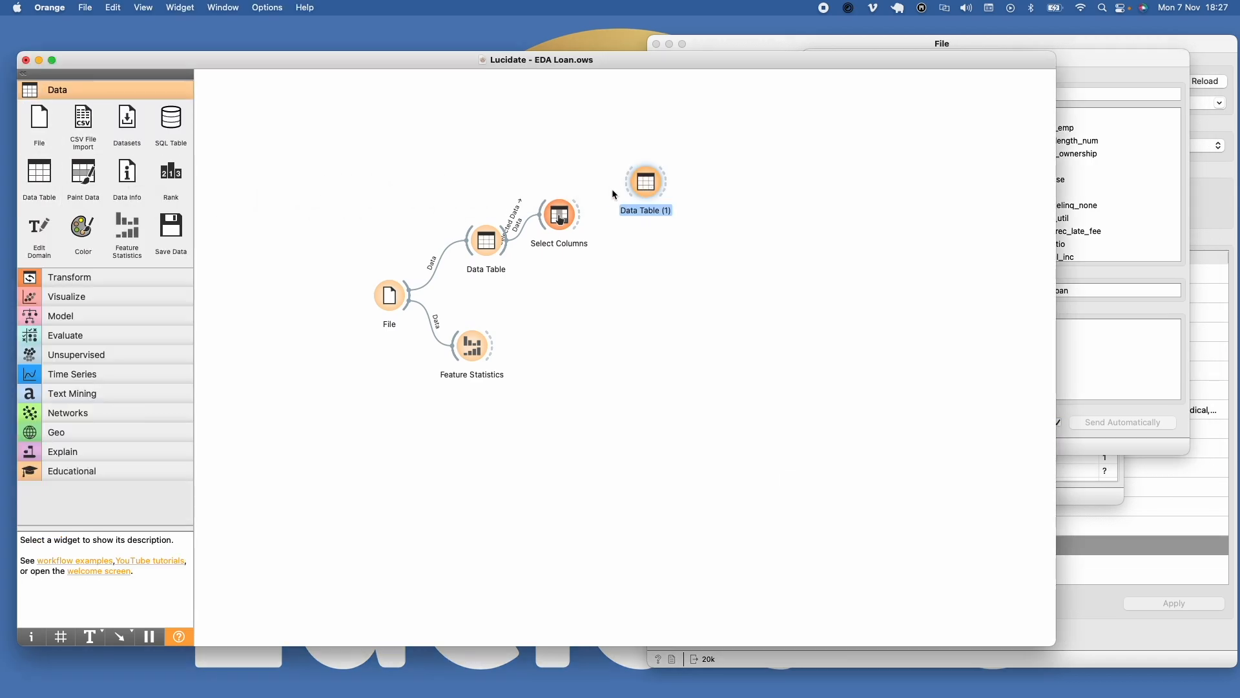
left_click_drag(582, 210, 651, 189)
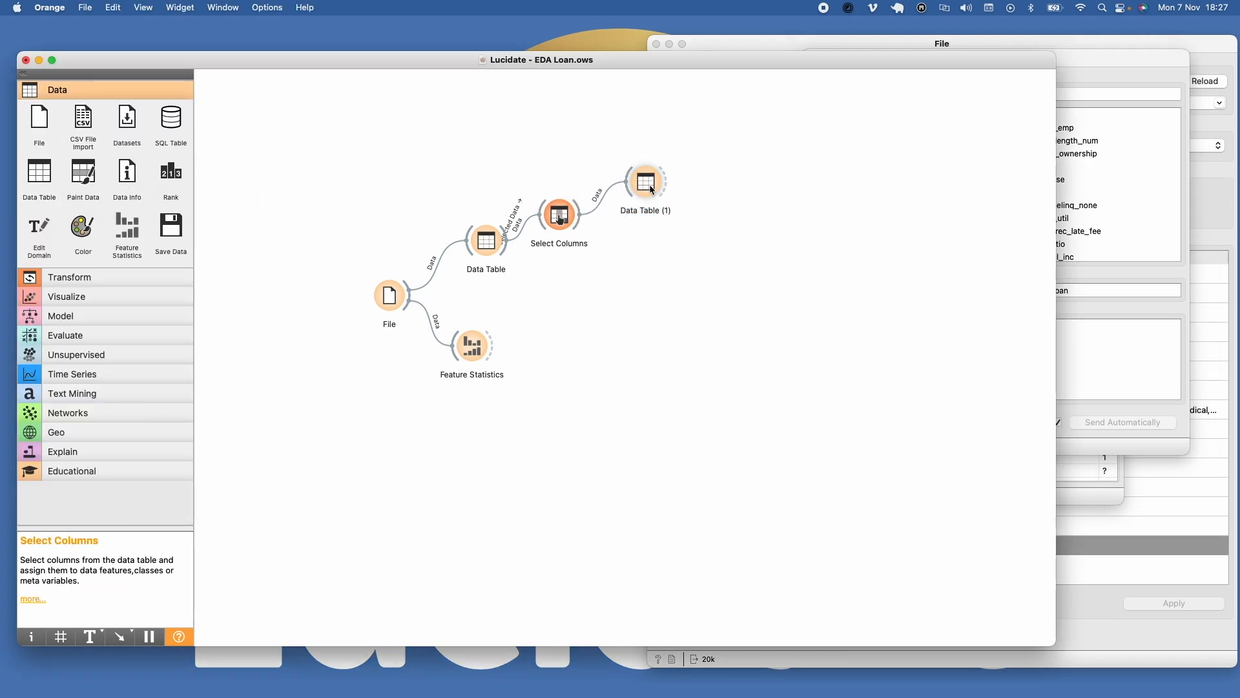
double_click(648, 184)
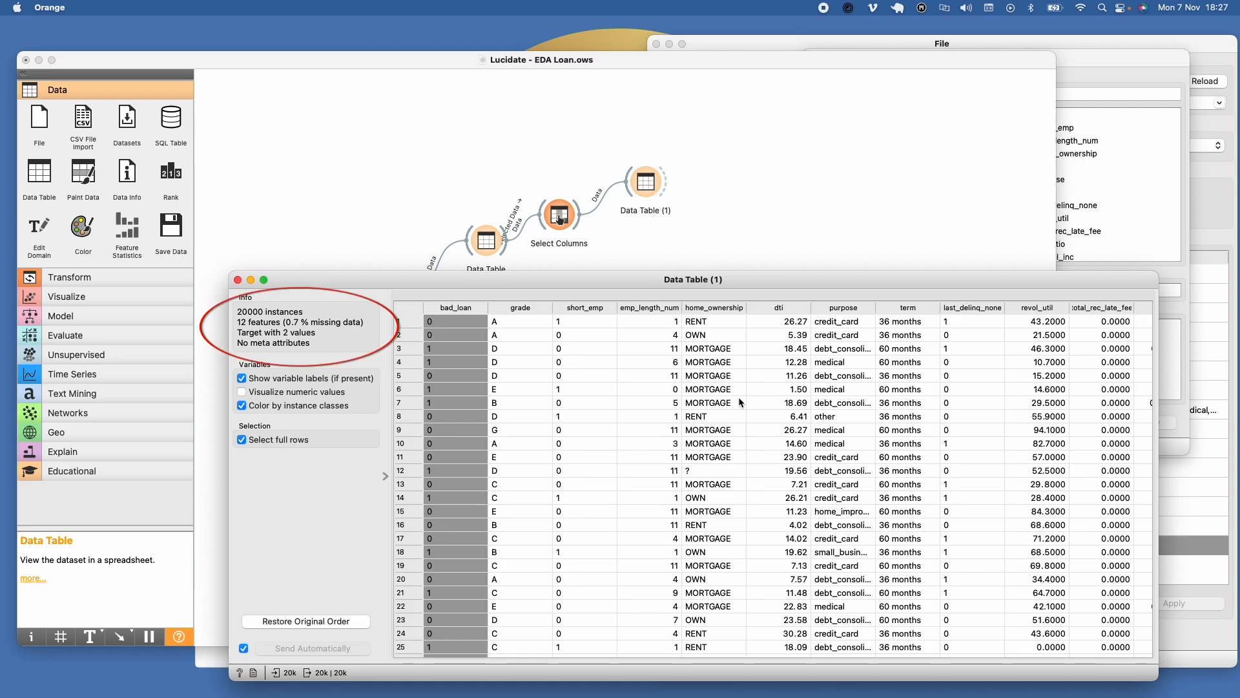
scroll(673, 390, "right", 5)
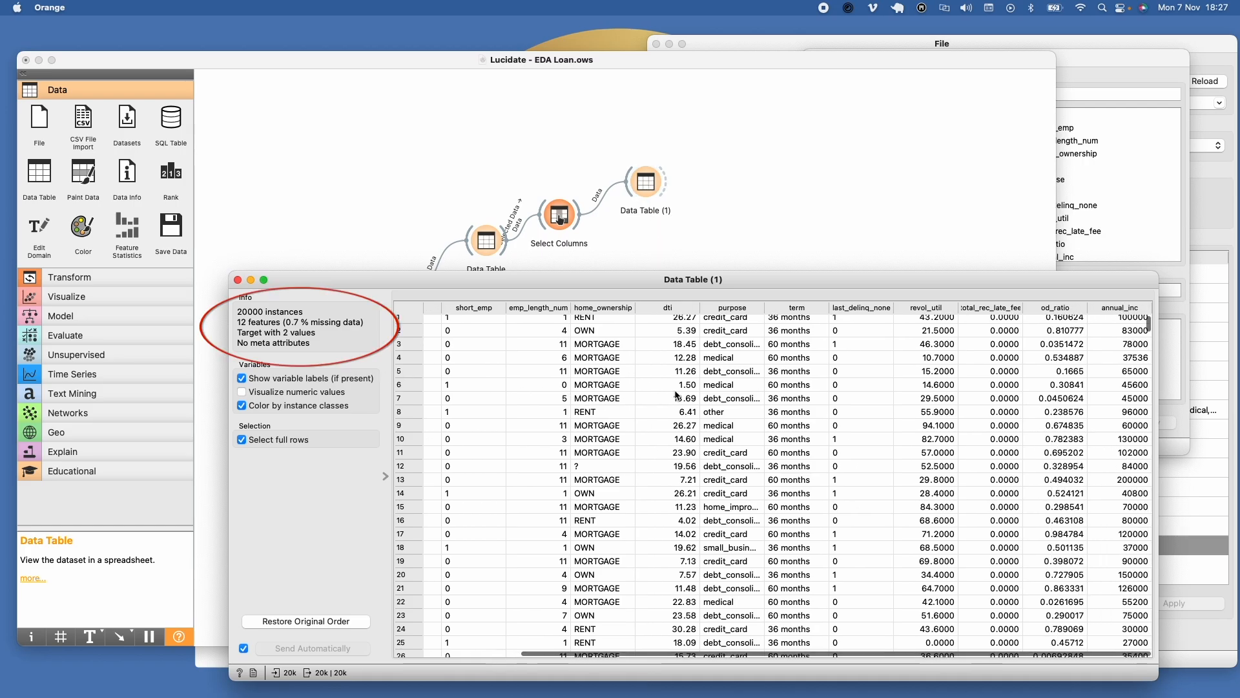
scroll(675, 394, "left", 2)
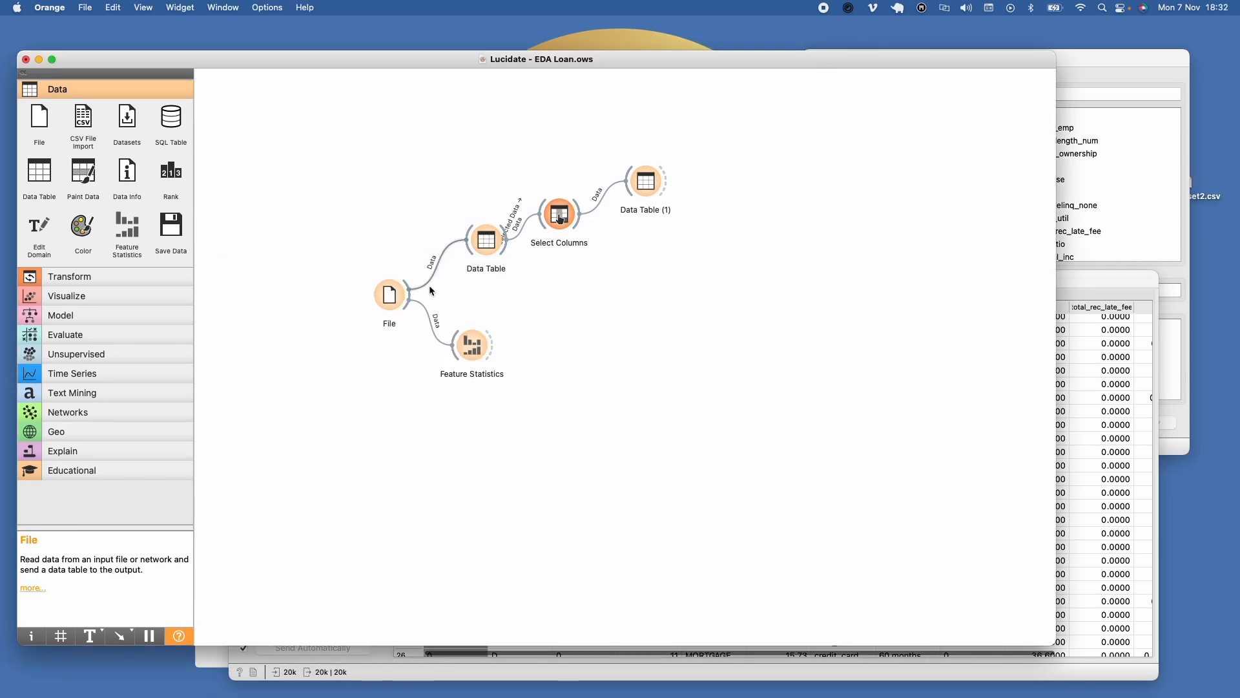
Step: Check the categories of the term column in the File widget and add an Edit Domain widget after the second Data Table
double_click(401, 299)
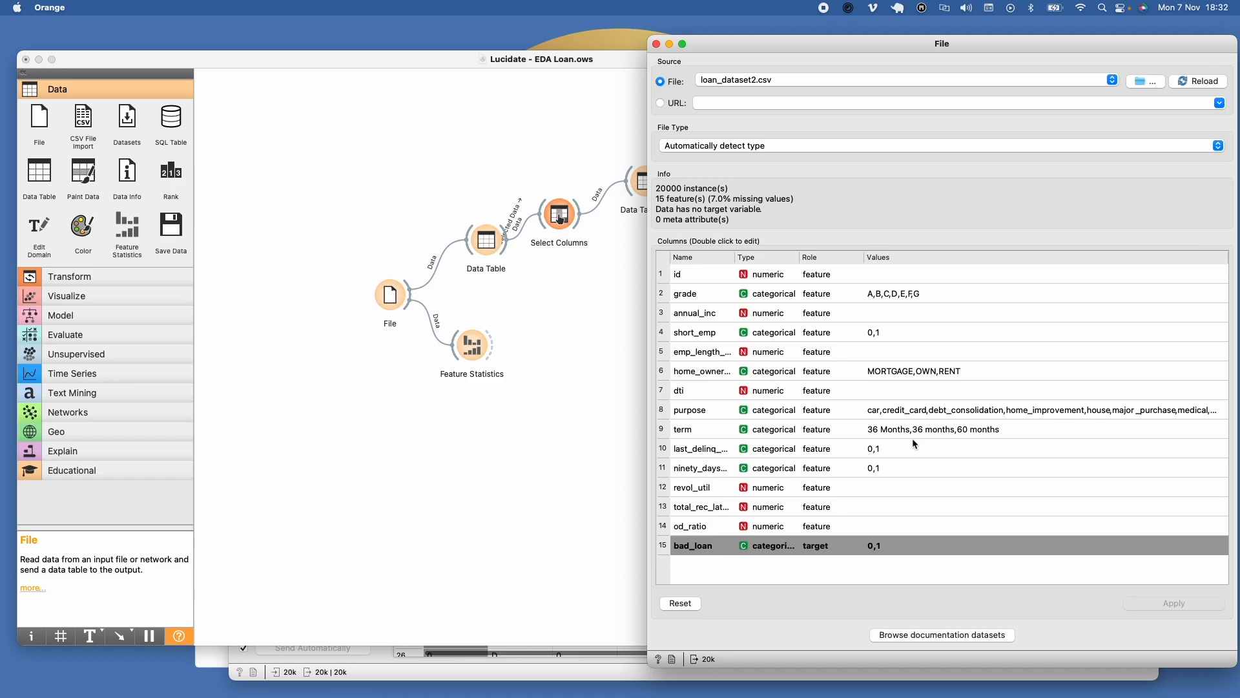
left_click(600, 367)
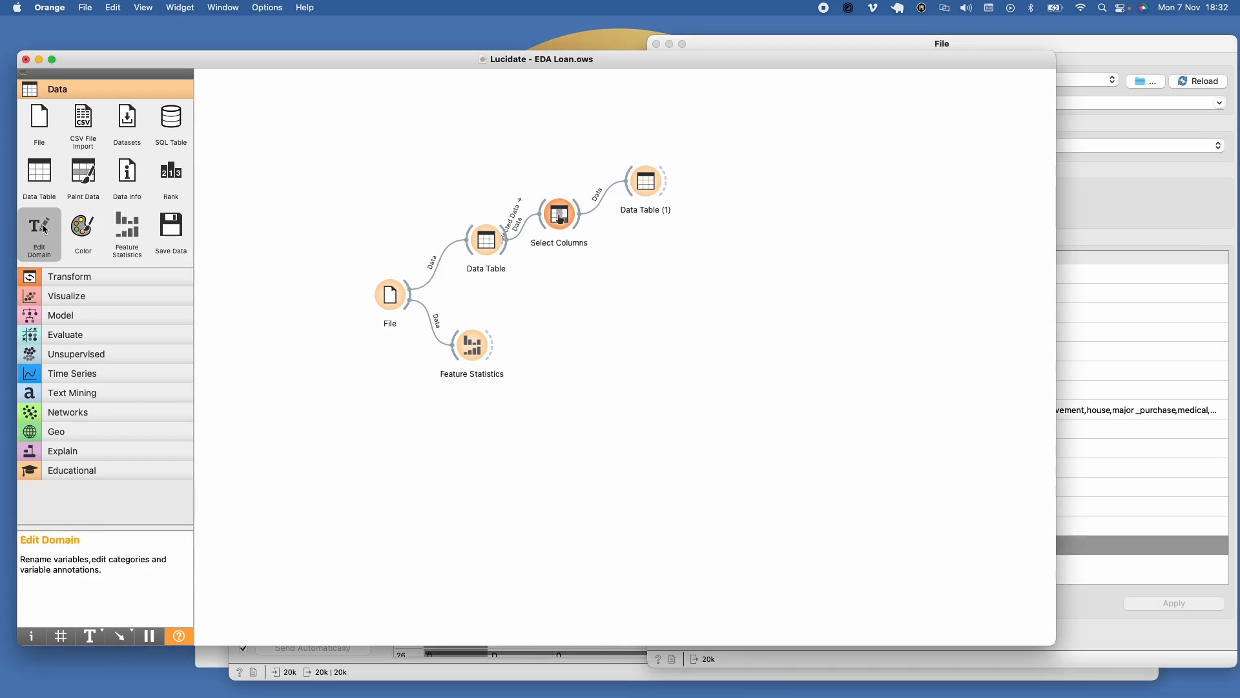
left_click_drag(39, 232, 735, 170)
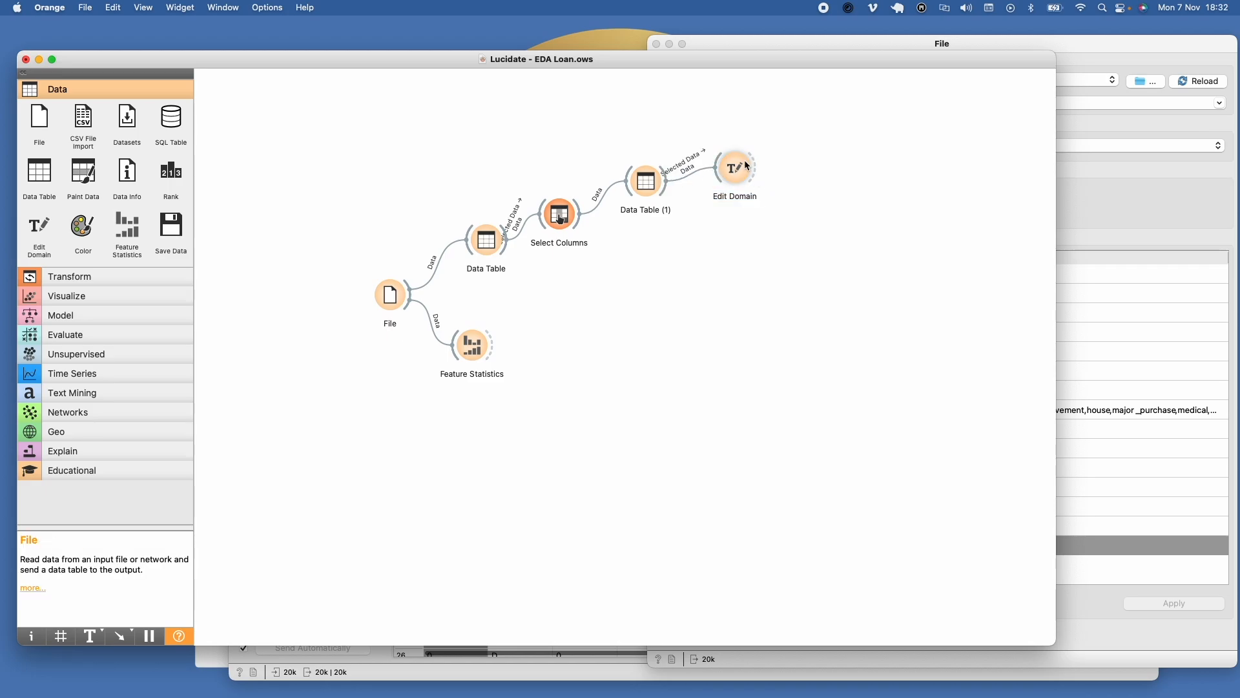
Step: Rename the term value "36 Months" to "36 months" in Edit Domain, apply the change and close the dialog
double_click(736, 170)
double_click(734, 206)
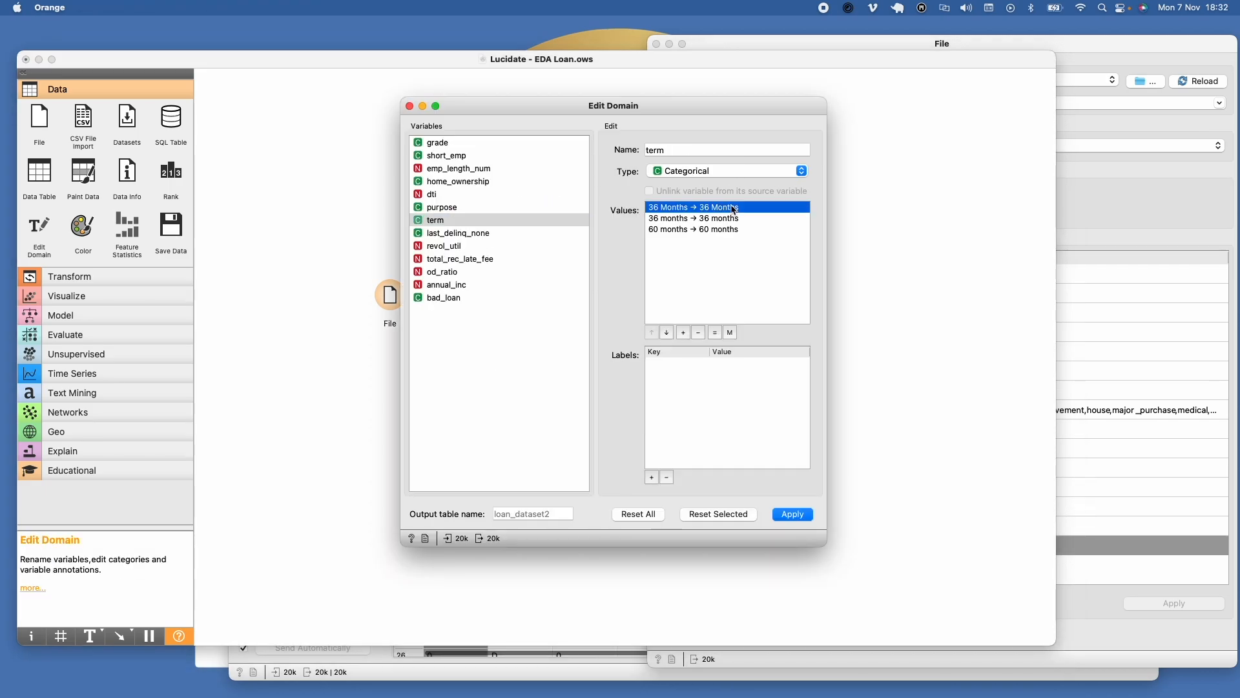
type("36 months")
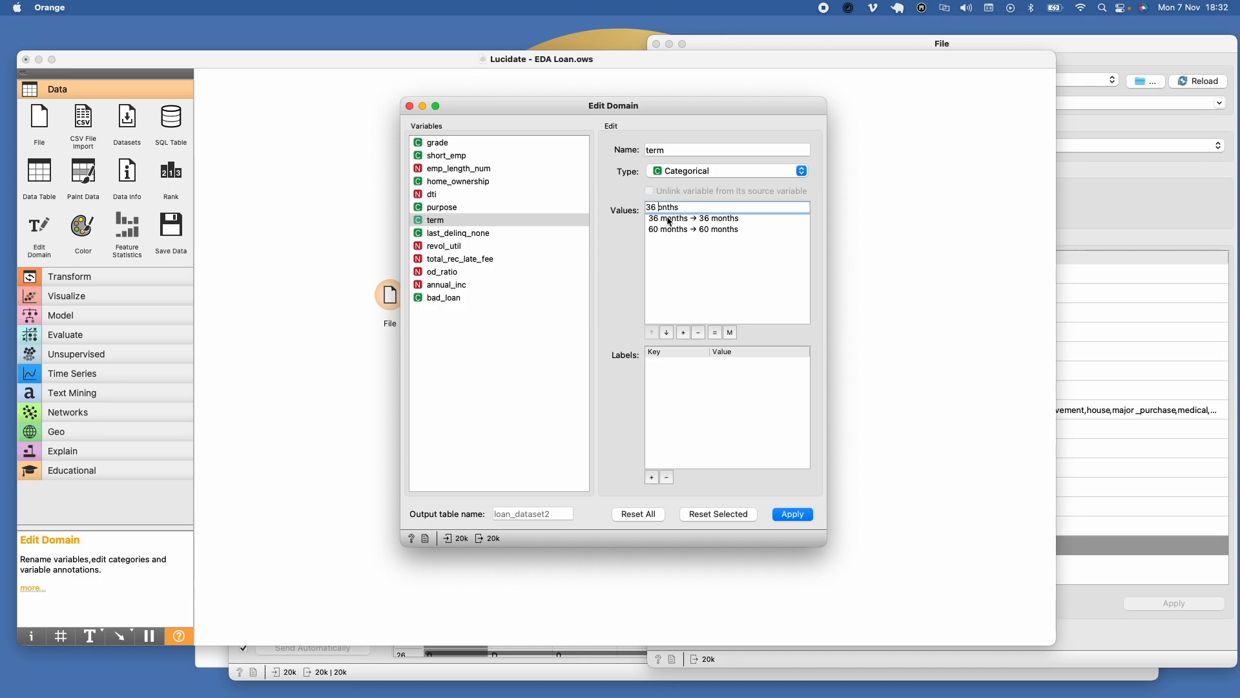
left_click(793, 514)
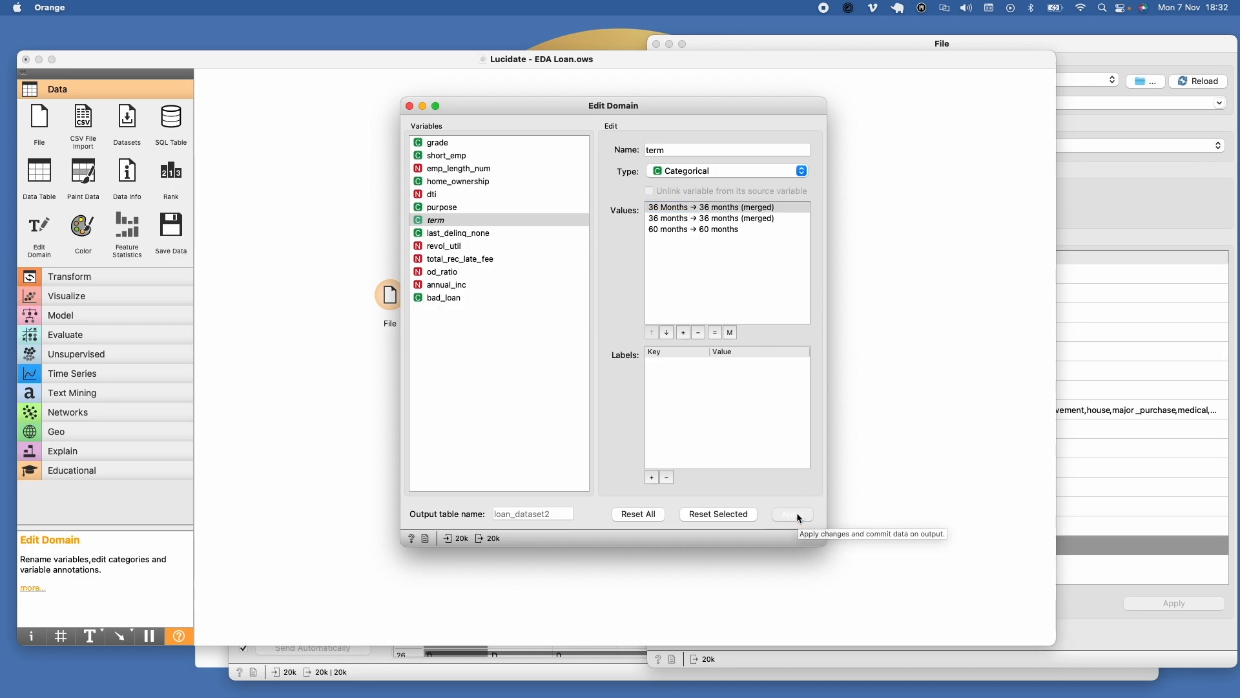
key("super+w")
Step: Connect a third Data Table to Edit Domain and sort its rows by term to check the cleaned categories
left_click_drag(40, 178, 831, 153)
left_click_drag(757, 168, 833, 158)
double_click(832, 155)
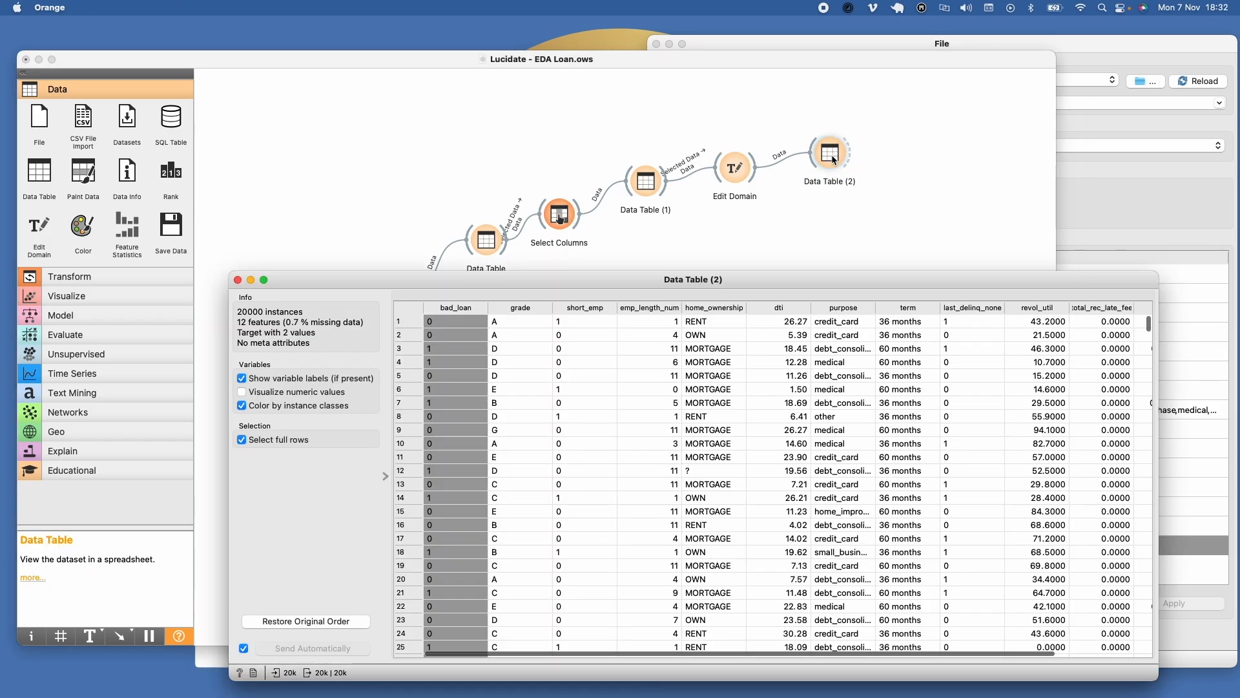
left_click(906, 311)
left_click(905, 311)
left_click(906, 311)
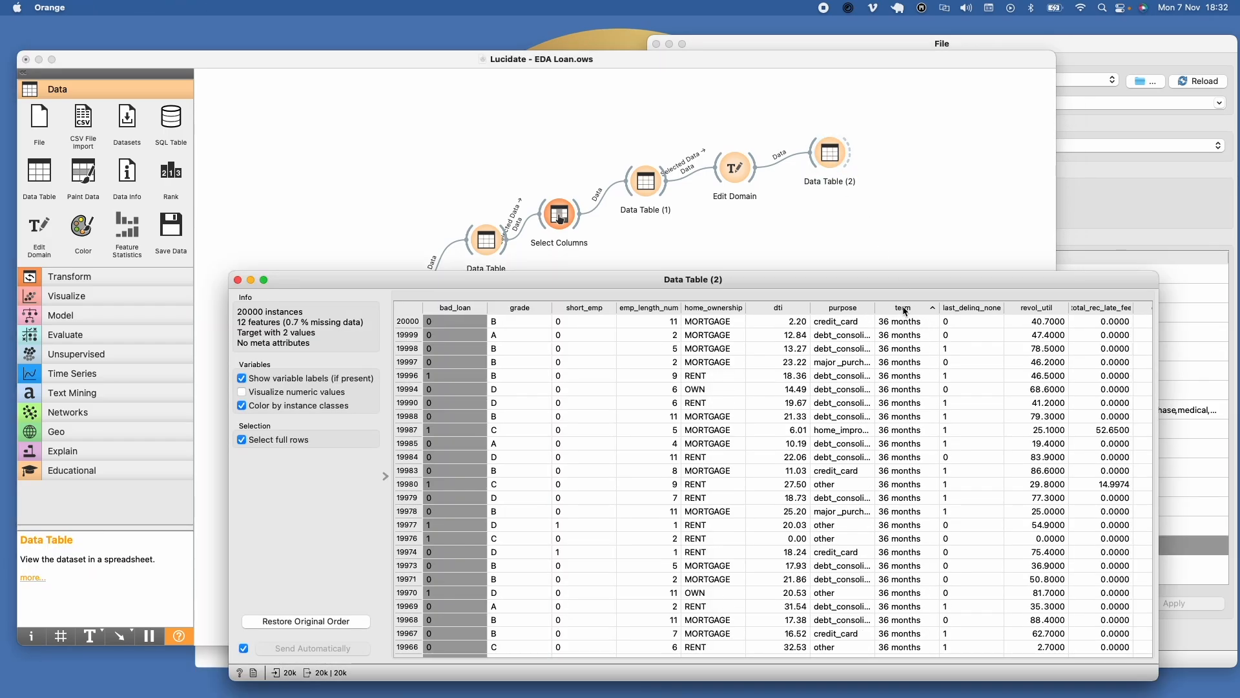